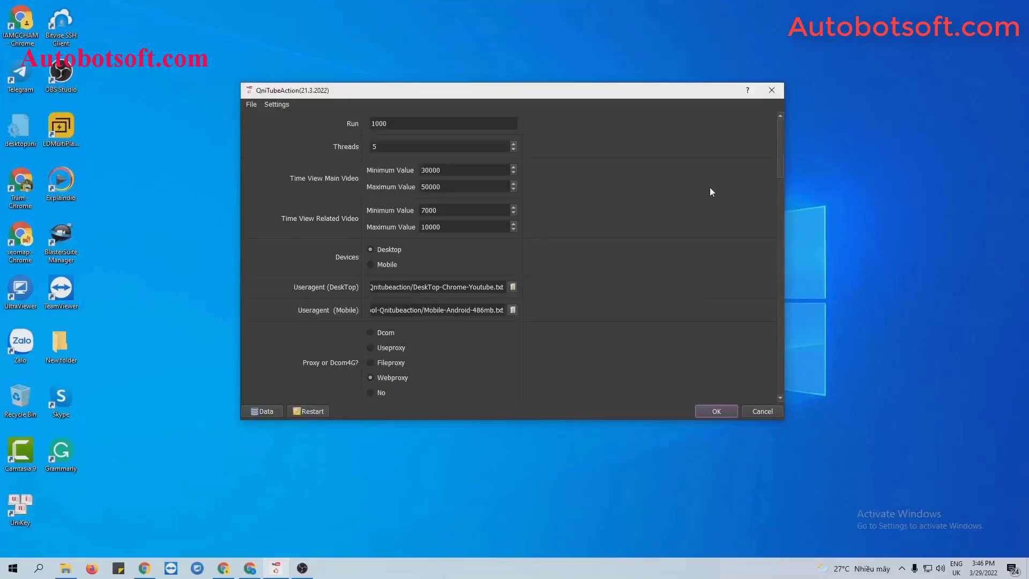
{"action": "scroll", "coordinate": [650, 185], "scroll_direction": "down", "scroll_amount": 10}
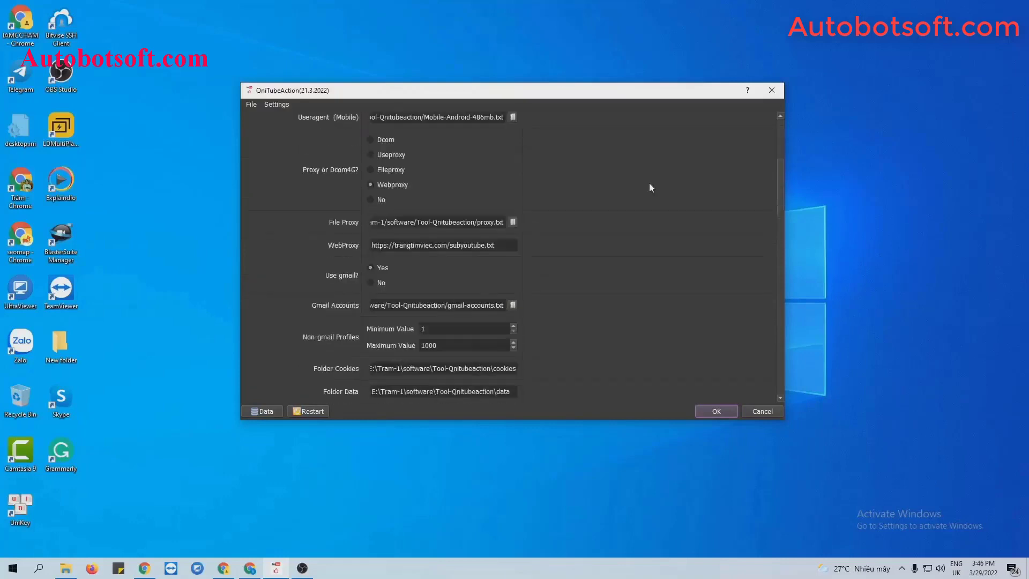
{"action": "scroll", "coordinate": [650, 188], "scroll_direction": "down", "scroll_amount": 2}
{"action": "scroll", "coordinate": [454, 334], "scroll_direction": "down", "scroll_amount": 2}
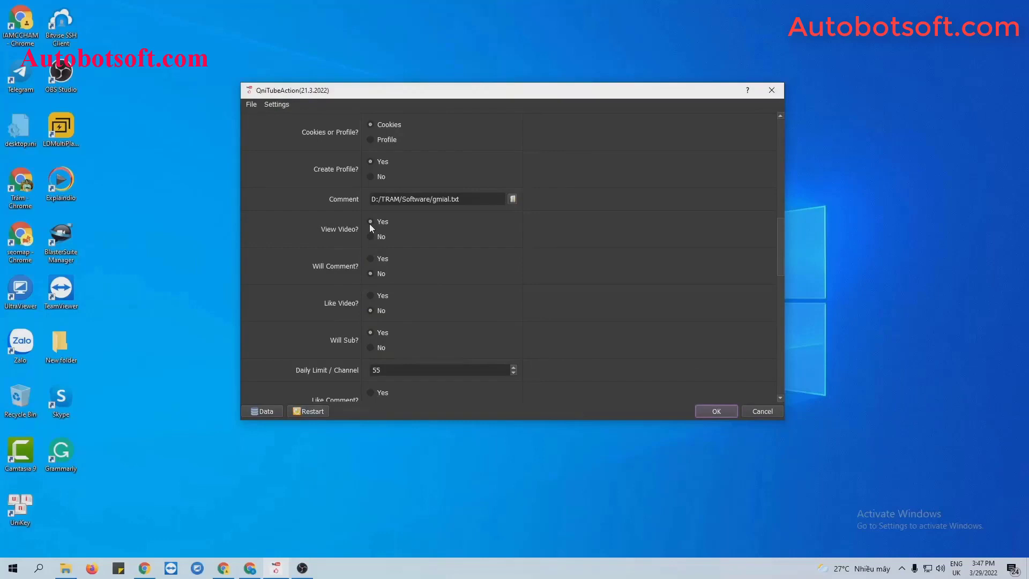
{"action": "scroll", "coordinate": [610, 268], "scroll_direction": "down", "scroll_amount": 2}
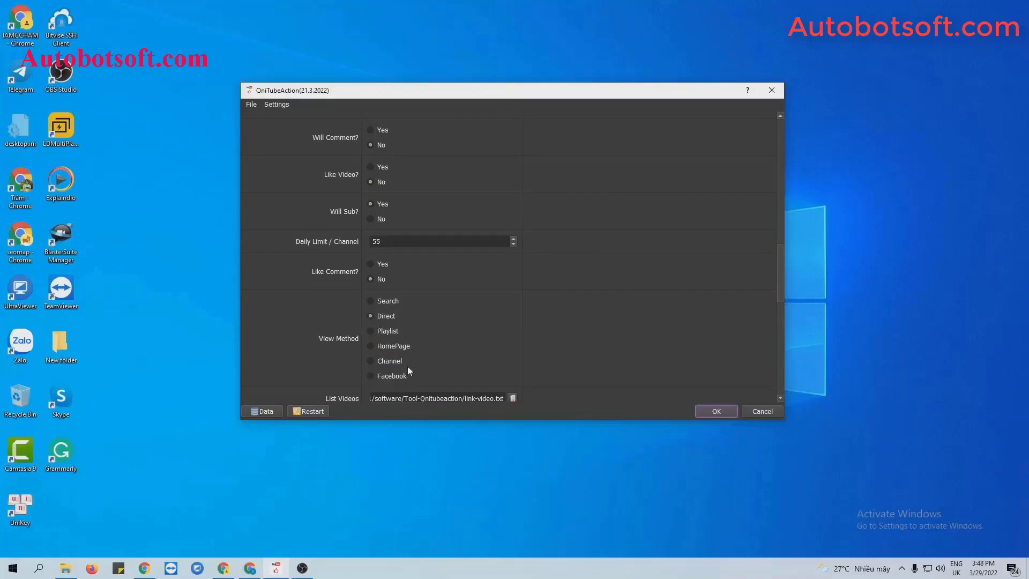
{"action": "scroll", "coordinate": [510, 336], "scroll_direction": "down", "scroll_amount": 1}
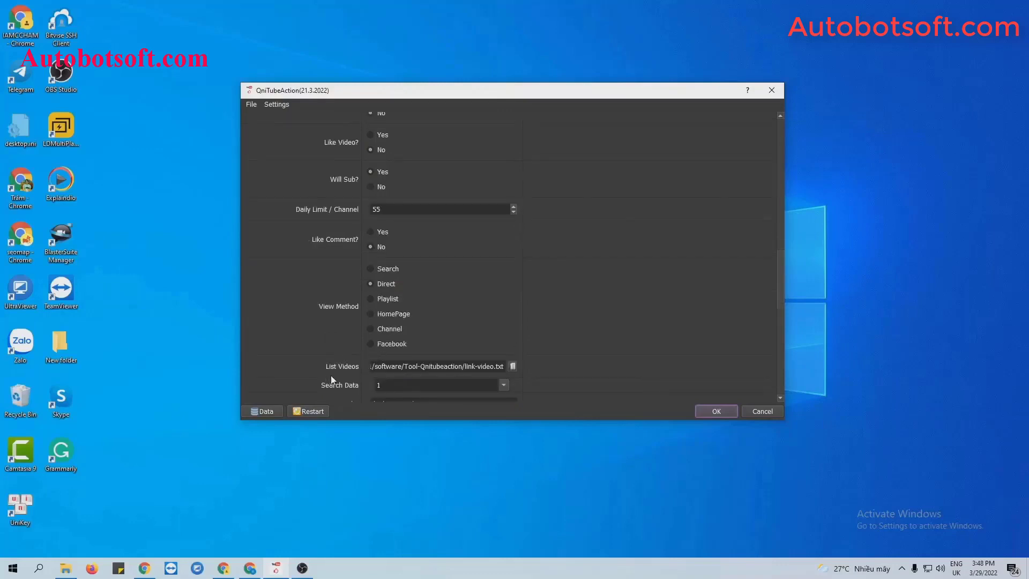
Step: Create a new text document named list-video.txt in the Tool-Qnitubeaction folder
{"action": "left_click", "coordinate": [66, 568]}
{"action": "right_click", "coordinate": [146, 433]}
{"action": "mouse_move", "coordinate": [171, 409]}
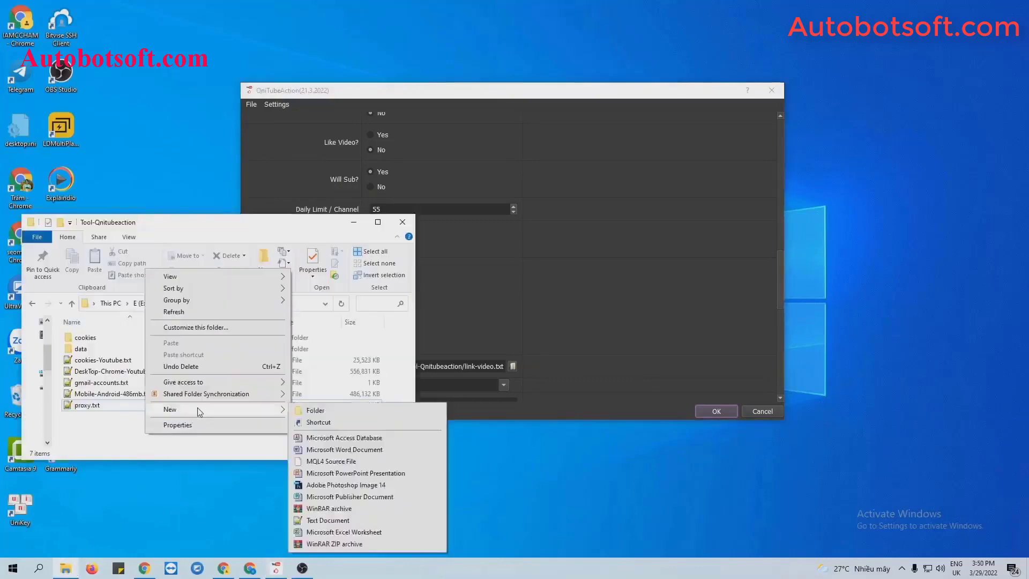
{"action": "left_click", "coordinate": [316, 520]}
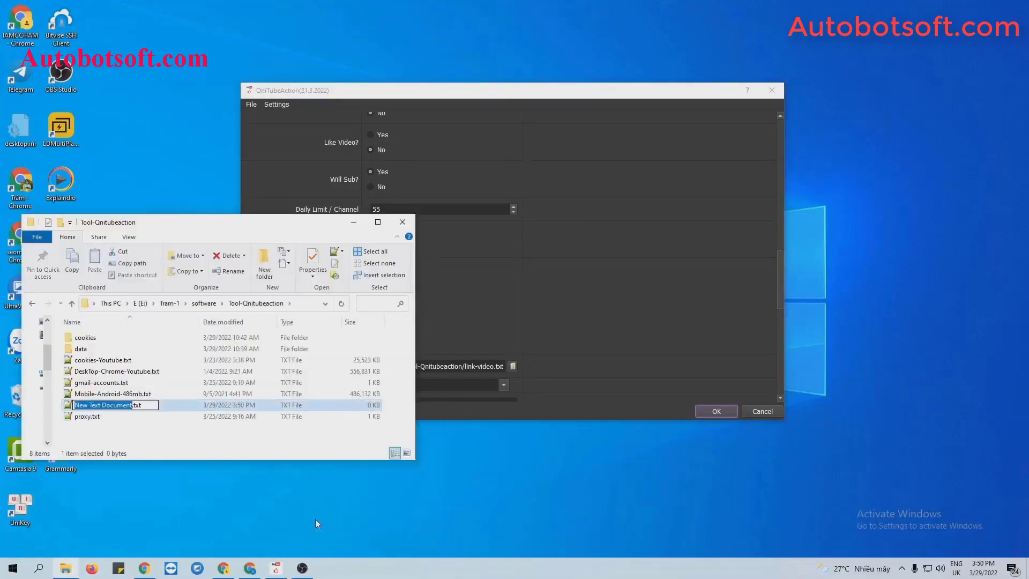
{"action": "type", "text": "l"}
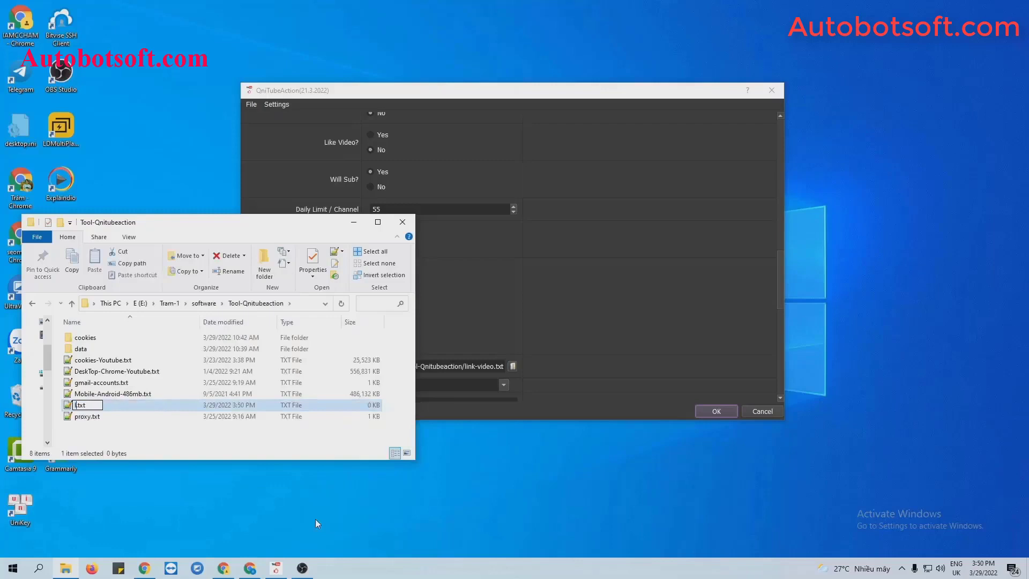
{"action": "type", "text": "ist"}
{"action": "key", "text": "BackSpace"}
{"action": "type", "text": "t-video"}
{"action": "key", "text": "Return"}
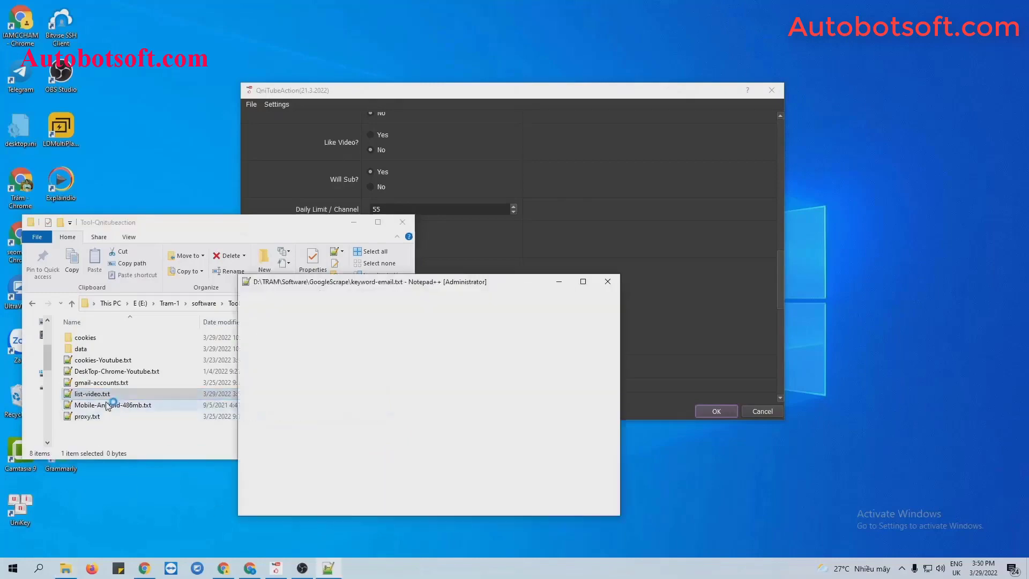
Step: Open the 'Lên camp Google ADS' video and paste its web address into list-video.txt
{"action": "left_click", "coordinate": [145, 569]}
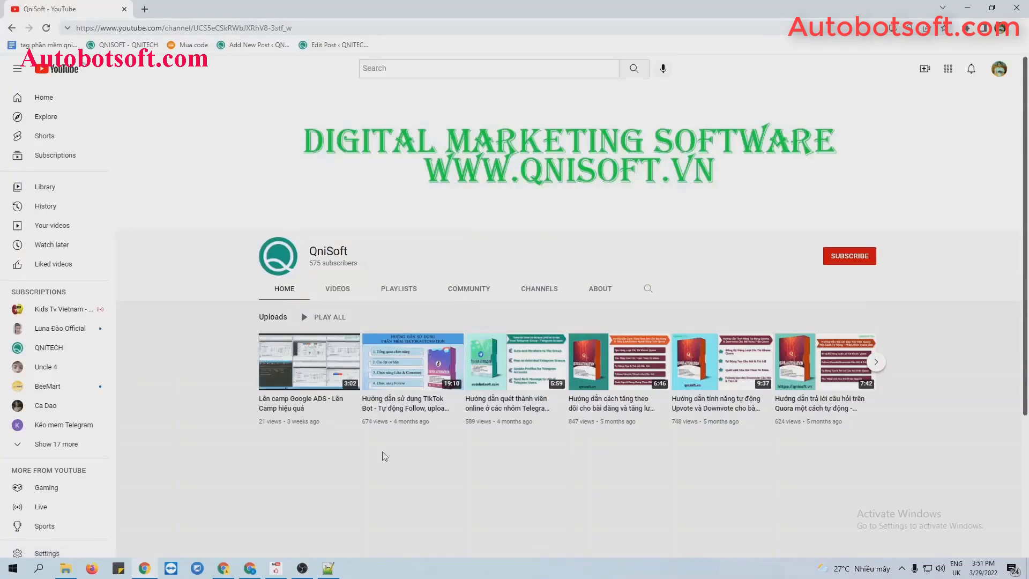
{"action": "left_click", "coordinate": [303, 408]}
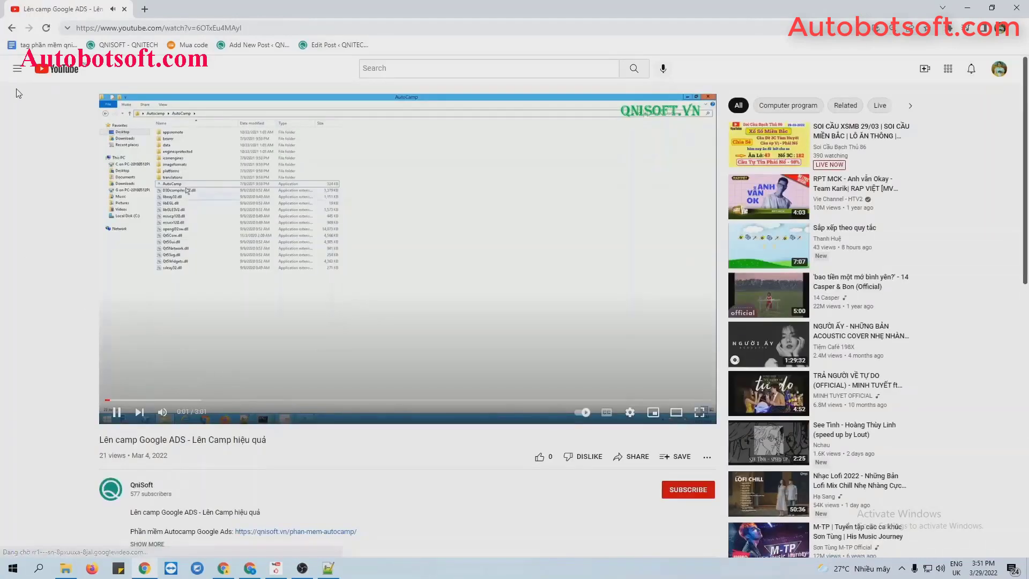
{"action": "left_click", "coordinate": [153, 27]}
{"action": "key", "text": "ctrl+c"}
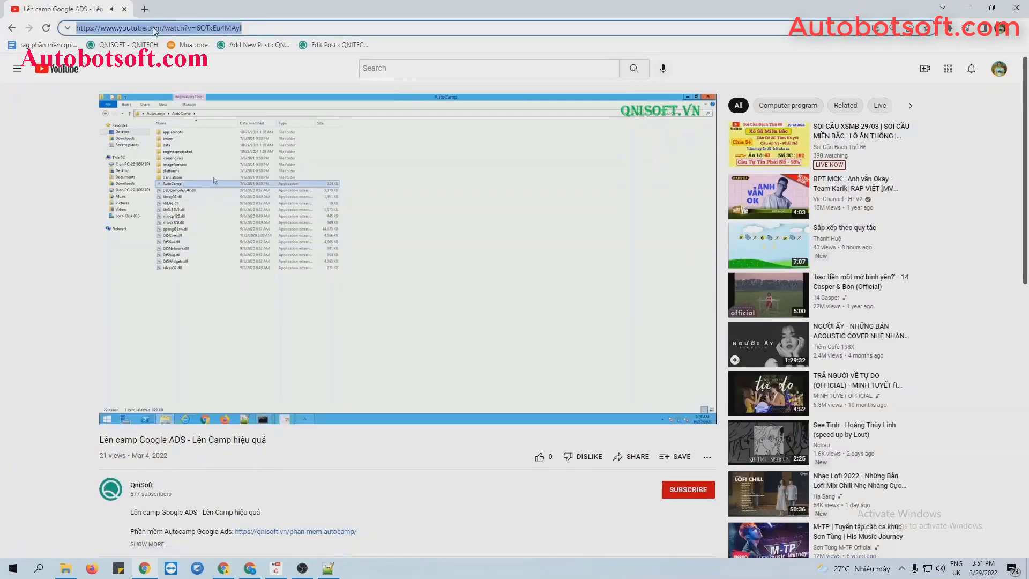
{"action": "left_click", "coordinate": [153, 28]}
{"action": "key", "text": "ctrl+a"}
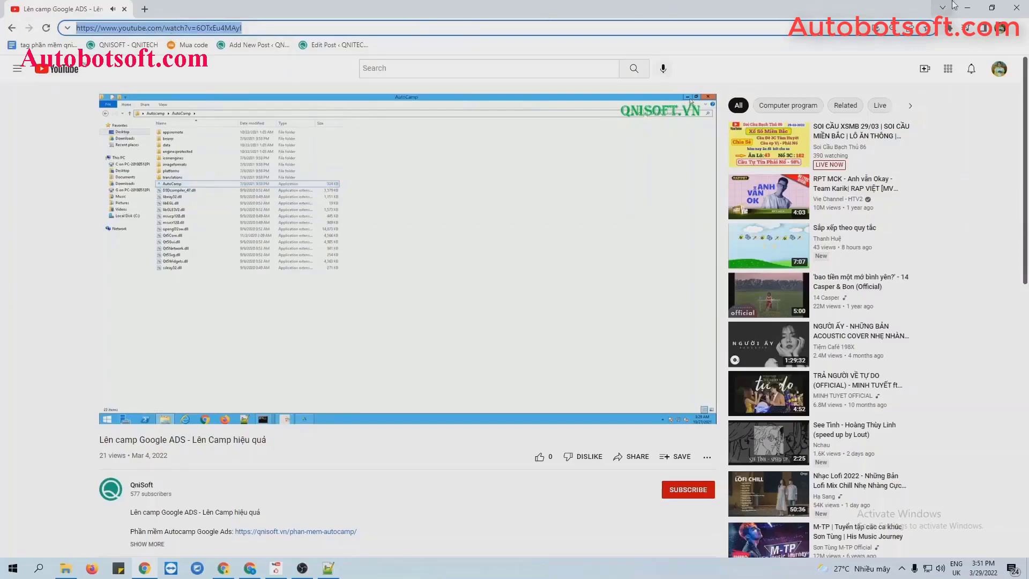
{"action": "left_click", "coordinate": [967, 8]}
{"action": "key", "text": "ctrl+v"}
{"action": "left_click", "coordinate": [145, 568]}
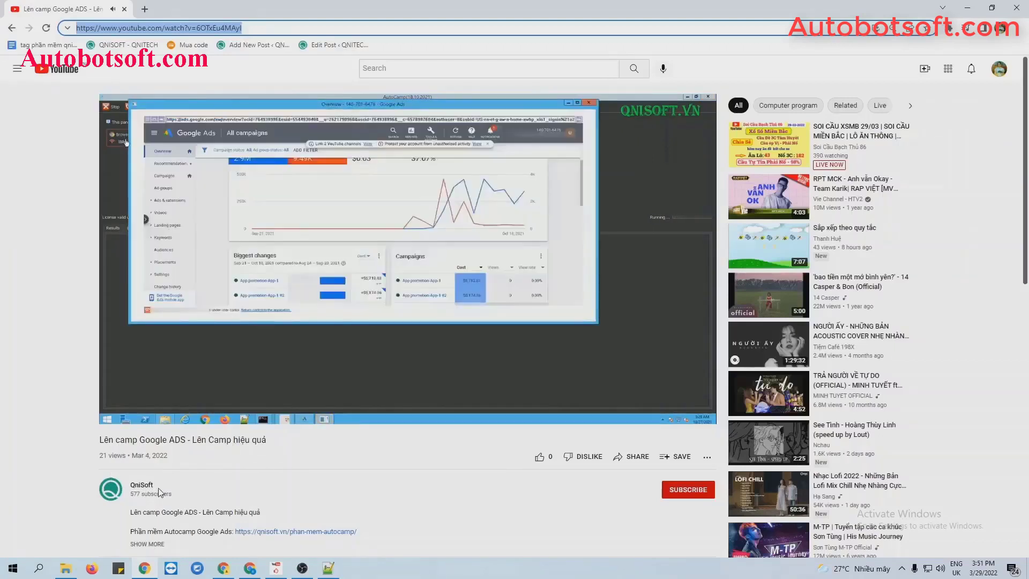
{"action": "mouse_move", "coordinate": [265, 362]}
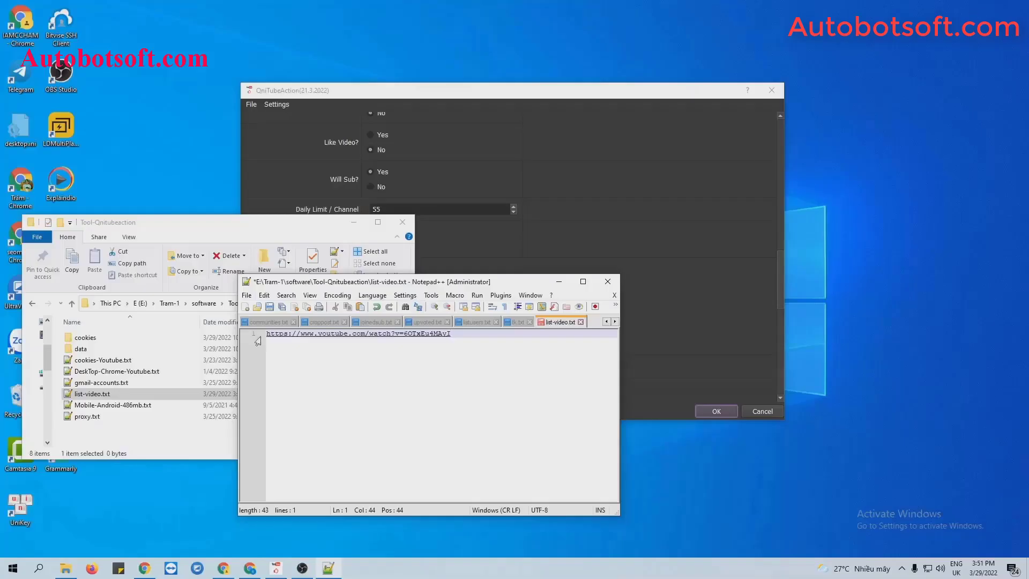
Step: Save list-video.txt and select it as QniTubeAction's List Videos file
{"action": "left_click", "coordinate": [270, 306]}
{"action": "left_click", "coordinate": [568, 286]}
{"action": "left_click", "coordinate": [354, 222]}
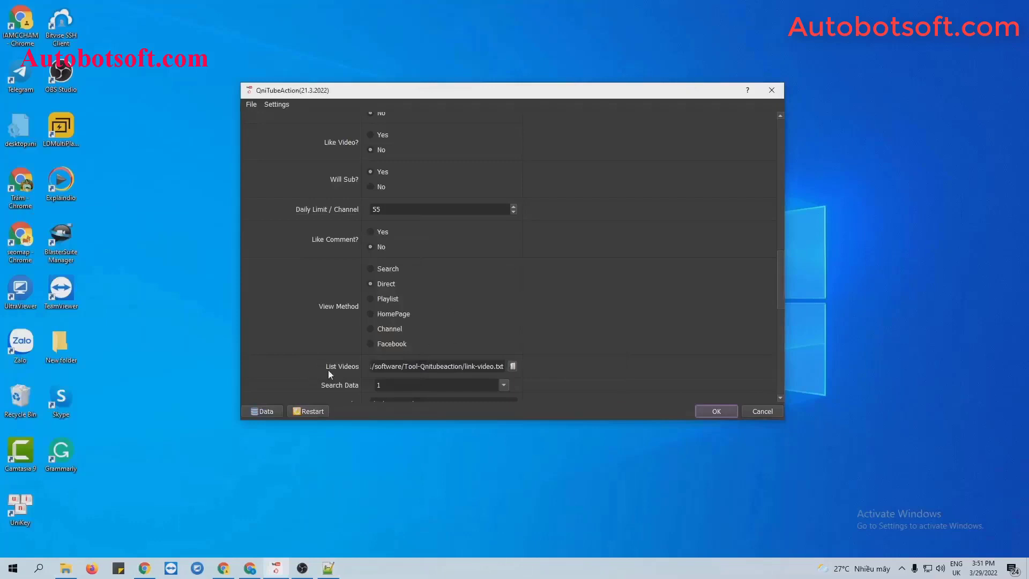
{"action": "left_click", "coordinate": [513, 366]}
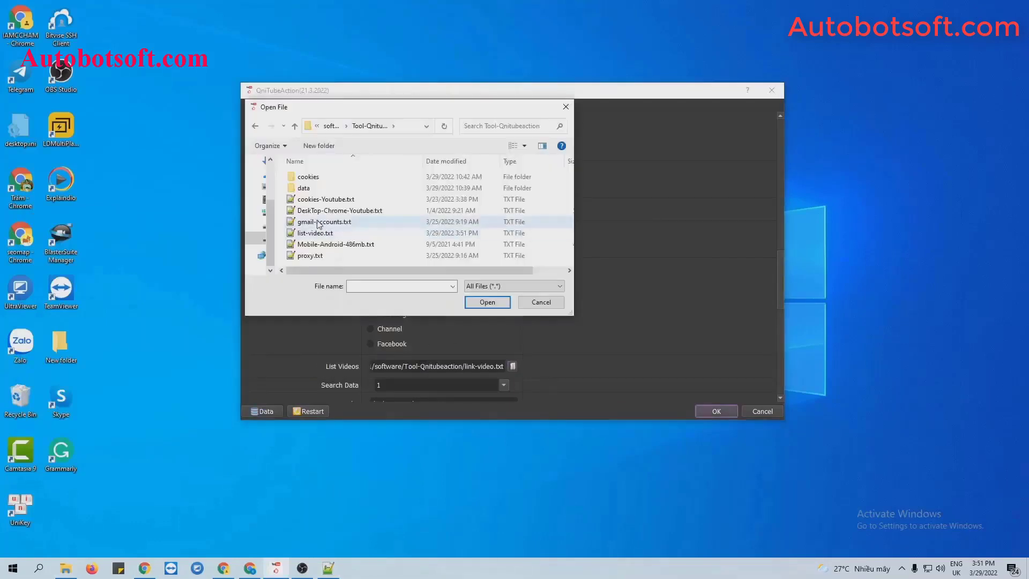
{"action": "left_click", "coordinate": [316, 233]}
{"action": "left_click", "coordinate": [493, 301]}
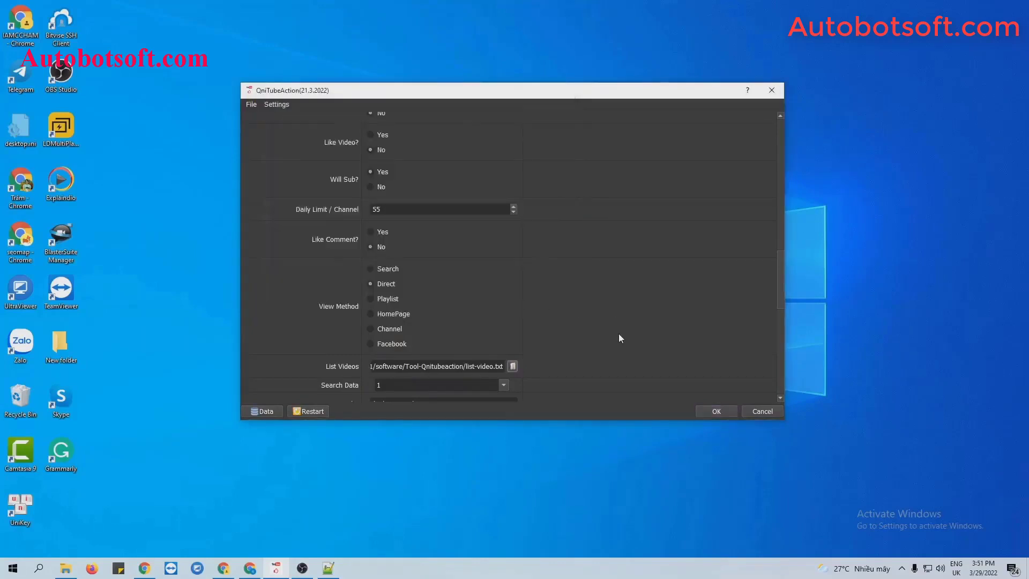
Step: Apply the settings, reveal the bot browser windows, and tile all windows side by side
{"action": "left_click", "coordinate": [722, 411]}
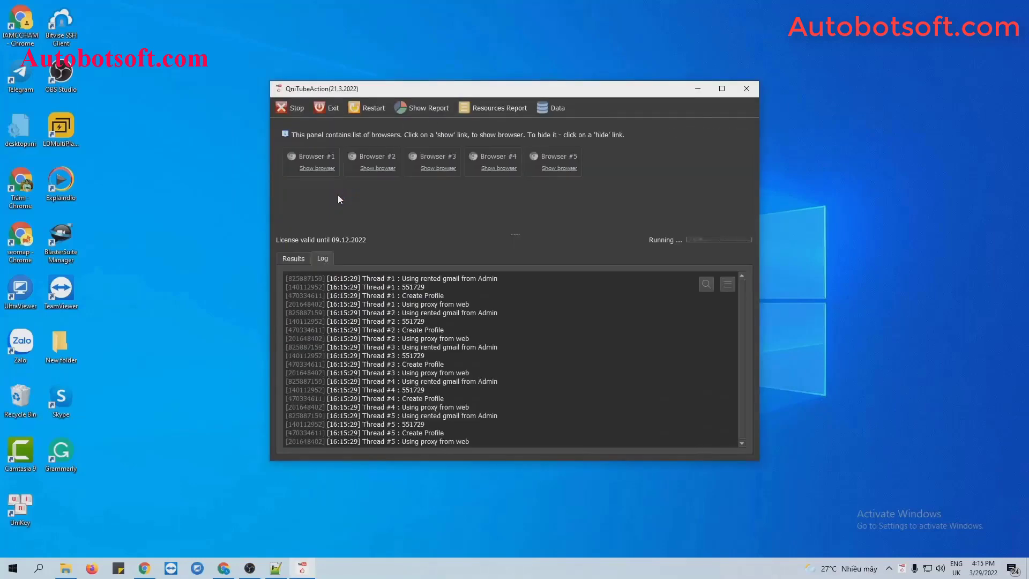
{"action": "left_click", "coordinate": [323, 169]}
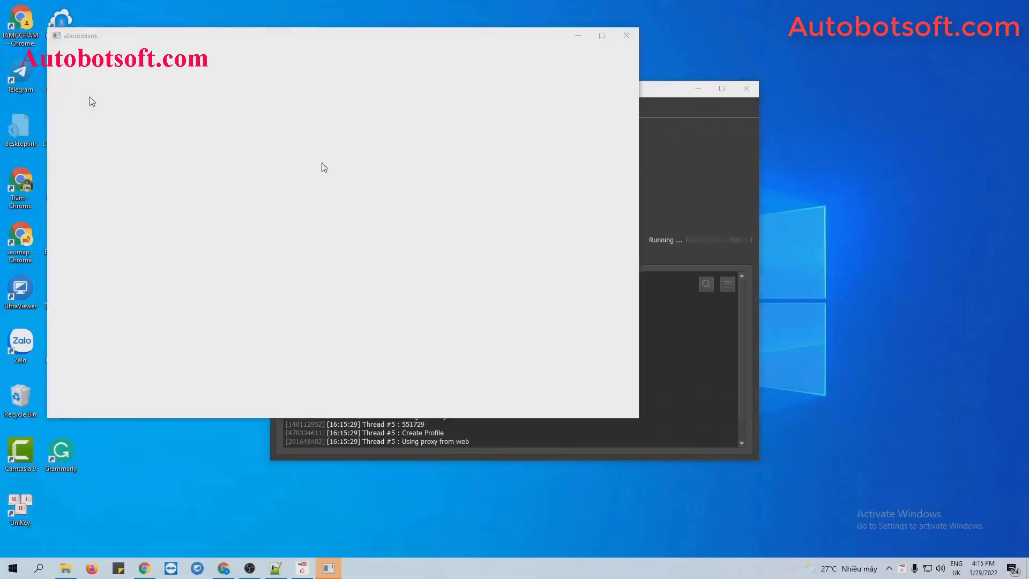
{"action": "left_click", "coordinate": [679, 203]}
{"action": "left_click", "coordinate": [366, 169]}
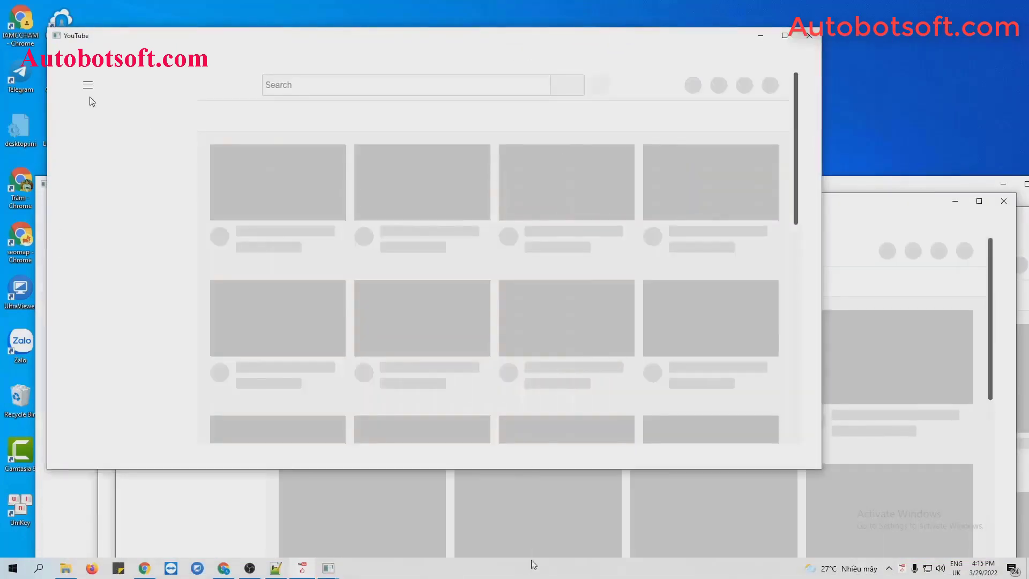
{"action": "right_click", "coordinate": [534, 565]}
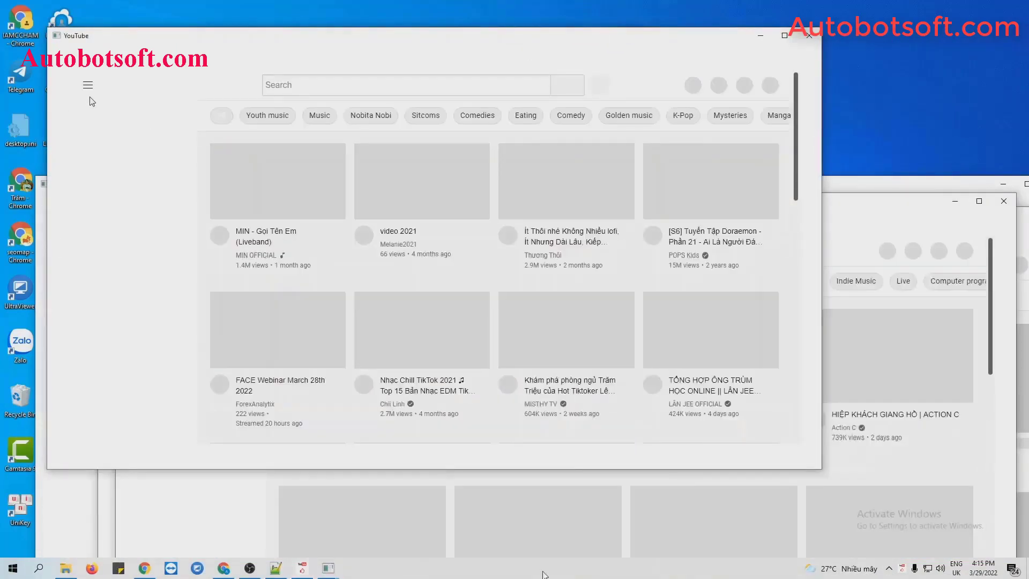
{"action": "left_click", "coordinate": [563, 469]}
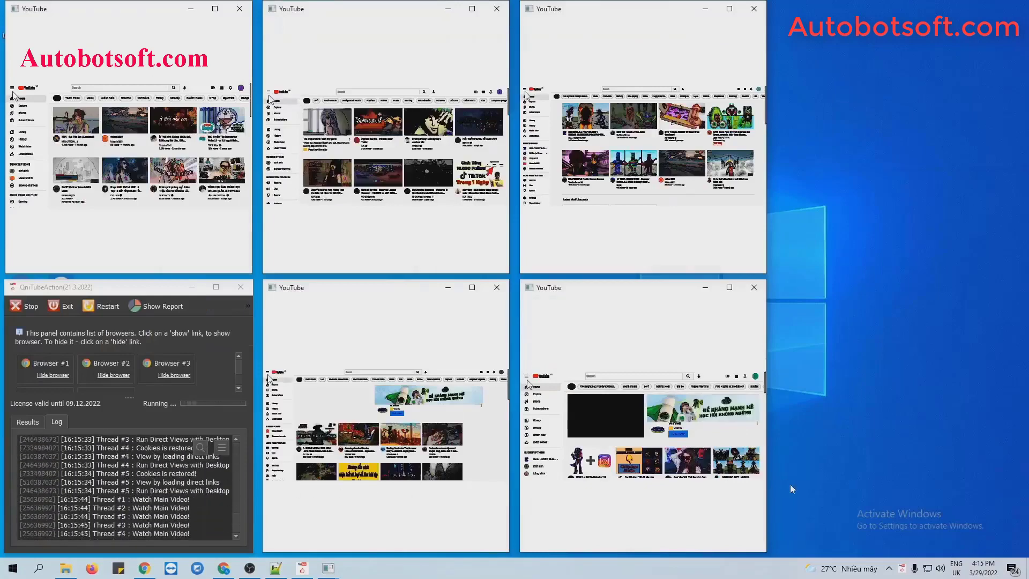
Step: Stretch the bottom-right and top-right browser windows out to the right screen edge
{"action": "left_click_drag", "start_coordinate": [767, 489], "coordinate": [1008, 509]}
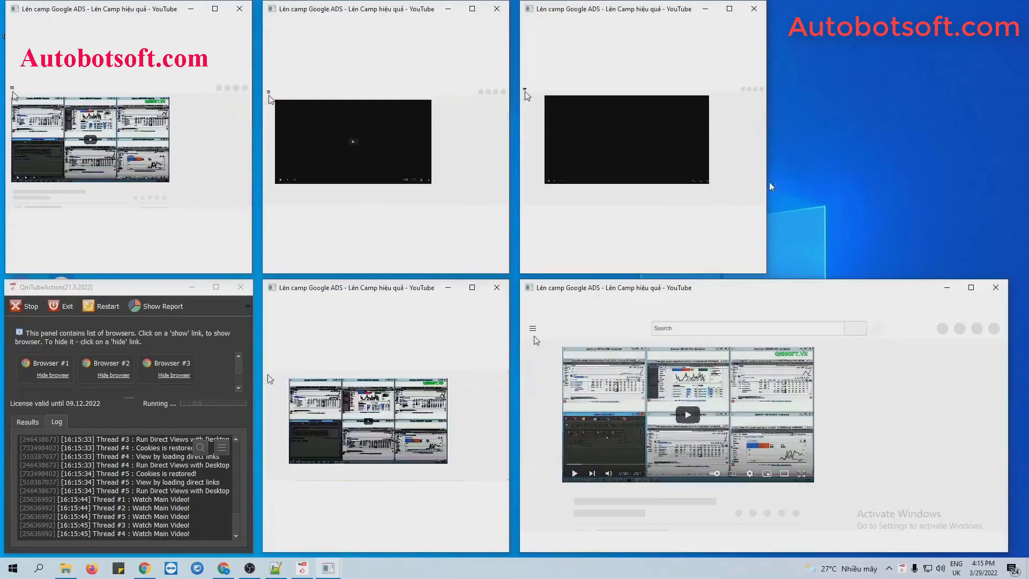
{"action": "left_click_drag", "start_coordinate": [767, 182], "coordinate": [1008, 192]}
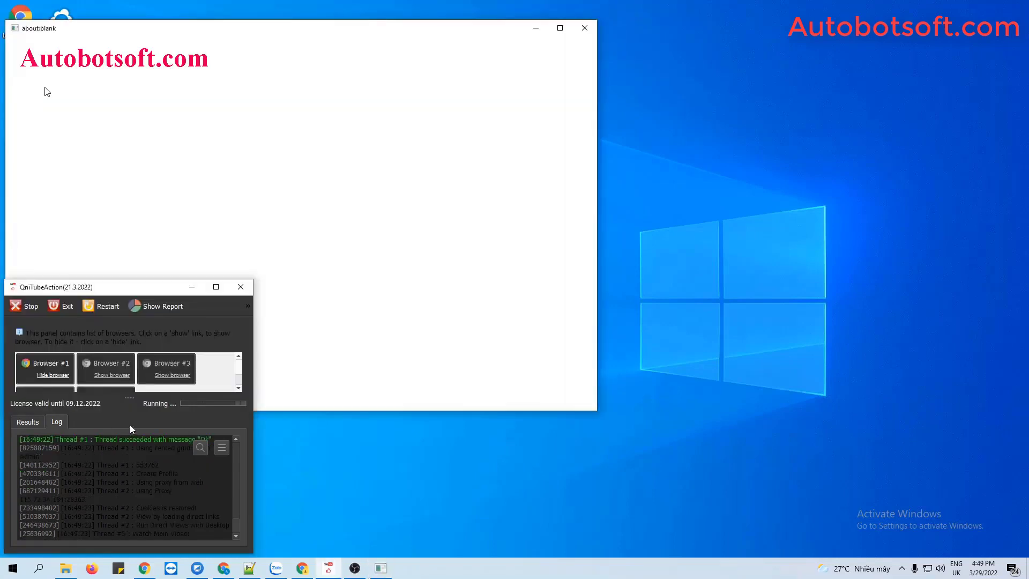
Step: Show Browser #2, re-tile the windows side by side, and widen the right-hand browsers
{"action": "left_click", "coordinate": [109, 370]}
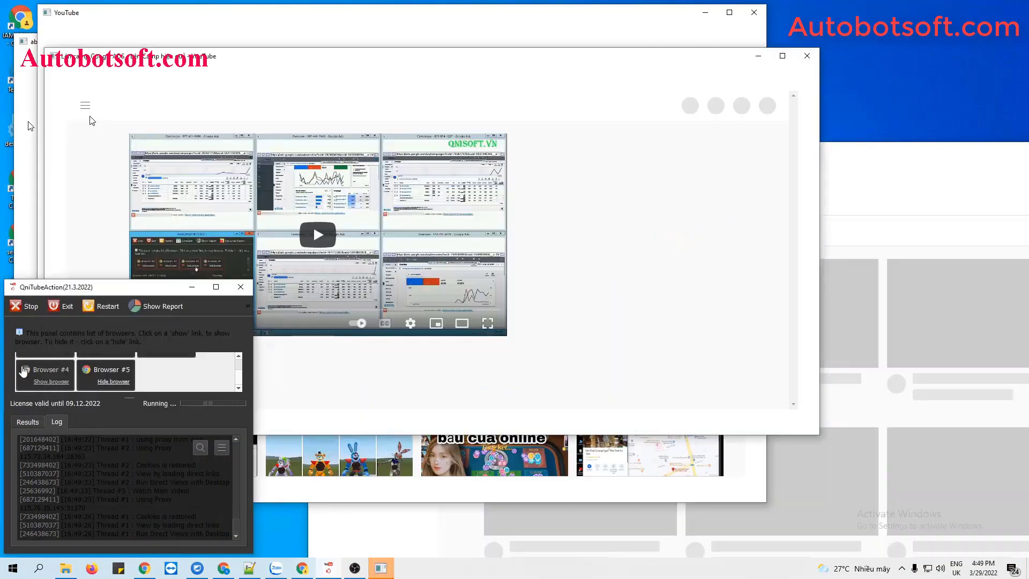
{"action": "right_click", "coordinate": [461, 568]}
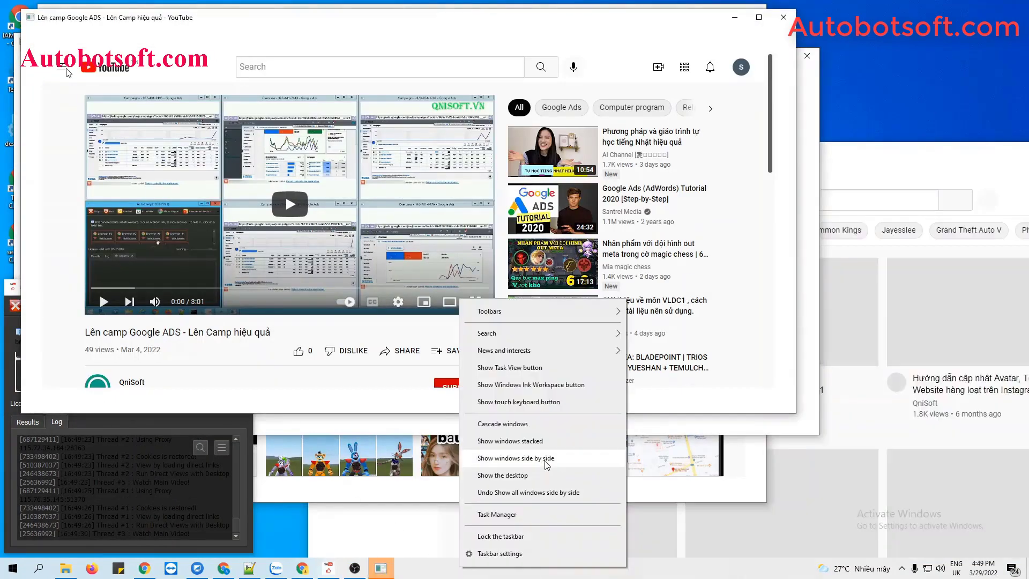
{"action": "left_click", "coordinate": [547, 464]}
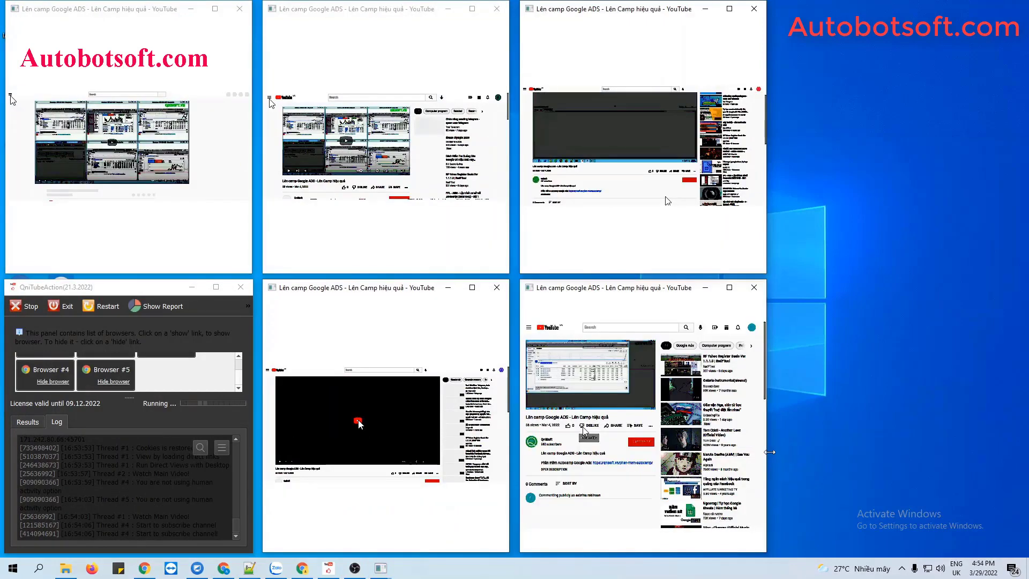
{"action": "left_click_drag", "start_coordinate": [770, 451], "coordinate": [1013, 452]}
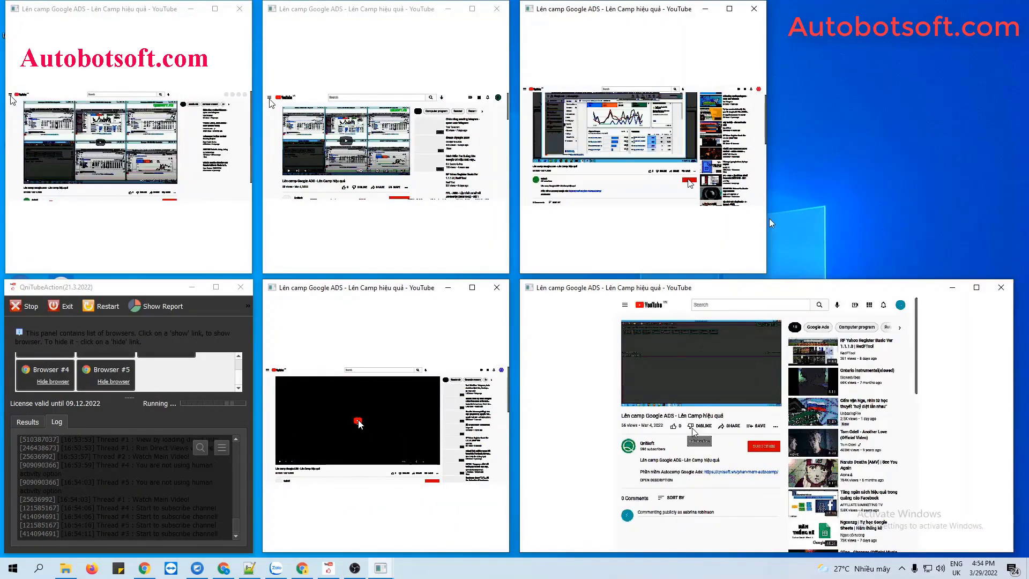
{"action": "left_click", "coordinate": [766, 215]}
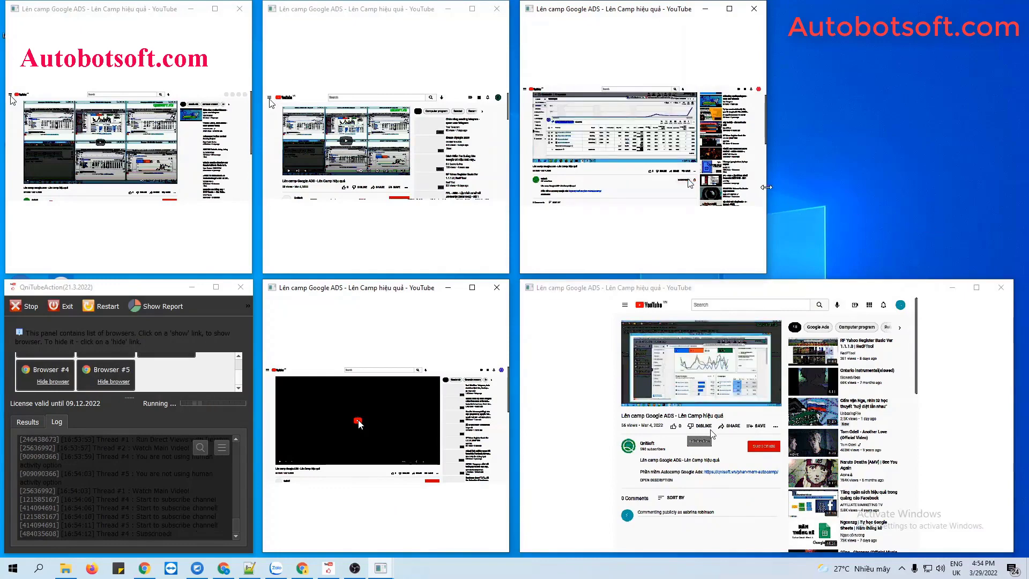
{"action": "left_click_drag", "start_coordinate": [770, 183], "coordinate": [957, 206]}
{"action": "left_click_drag", "start_coordinate": [893, 245], "coordinate": [889, 269]}
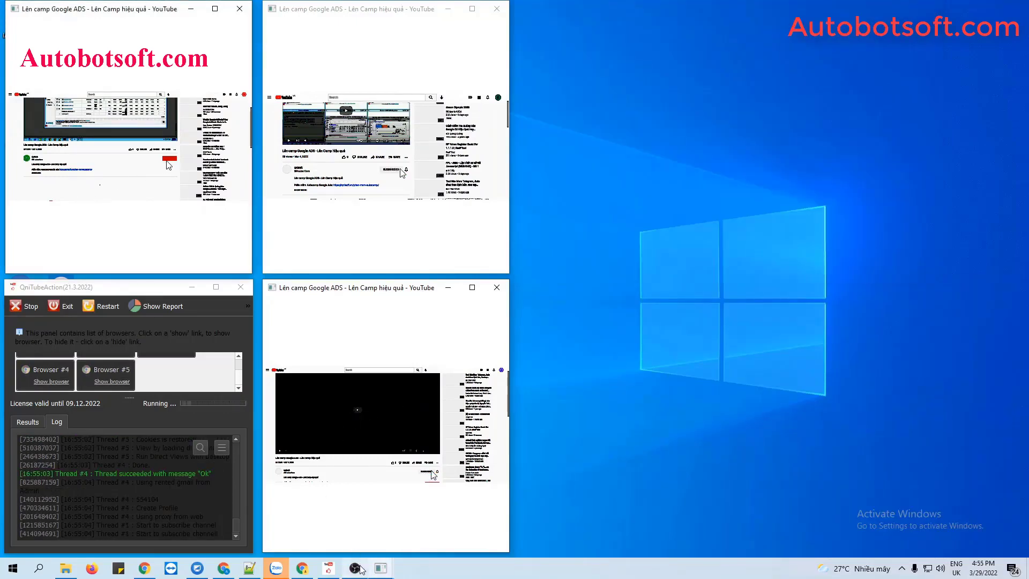
Step: After the threads report Subscribed, bring up the 'Lên camp Google ADS' video in full-size Chrome
{"action": "mouse_move", "coordinate": [360, 566]}
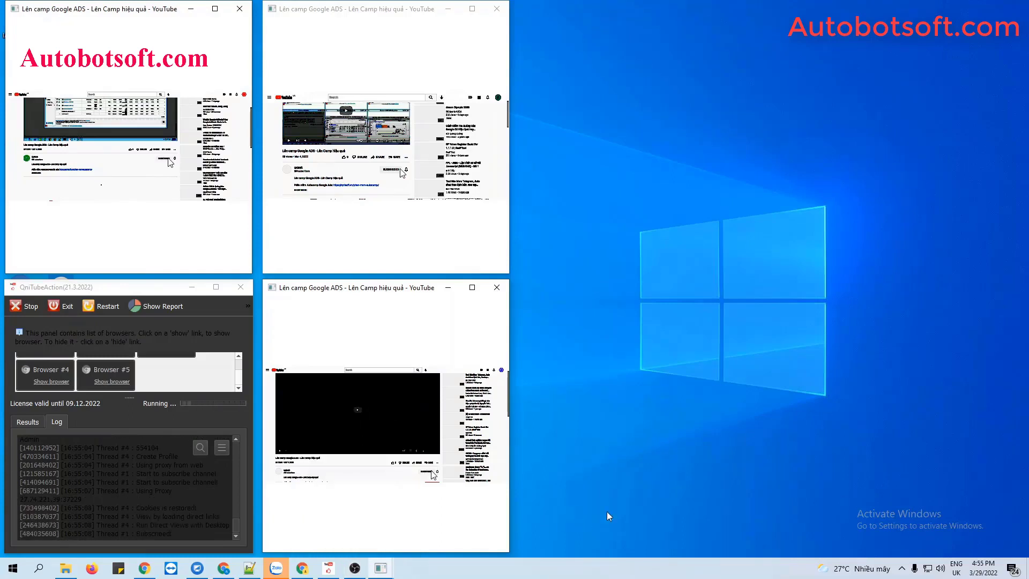
{"action": "left_click", "coordinate": [354, 569]}
{"action": "left_click", "coordinate": [354, 570]}
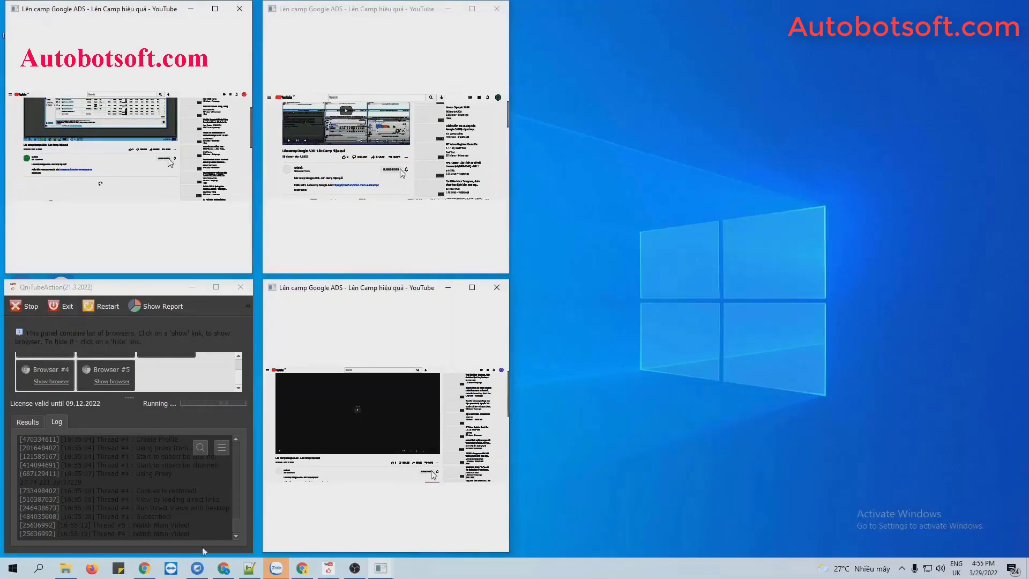
{"action": "left_click", "coordinate": [145, 568]}
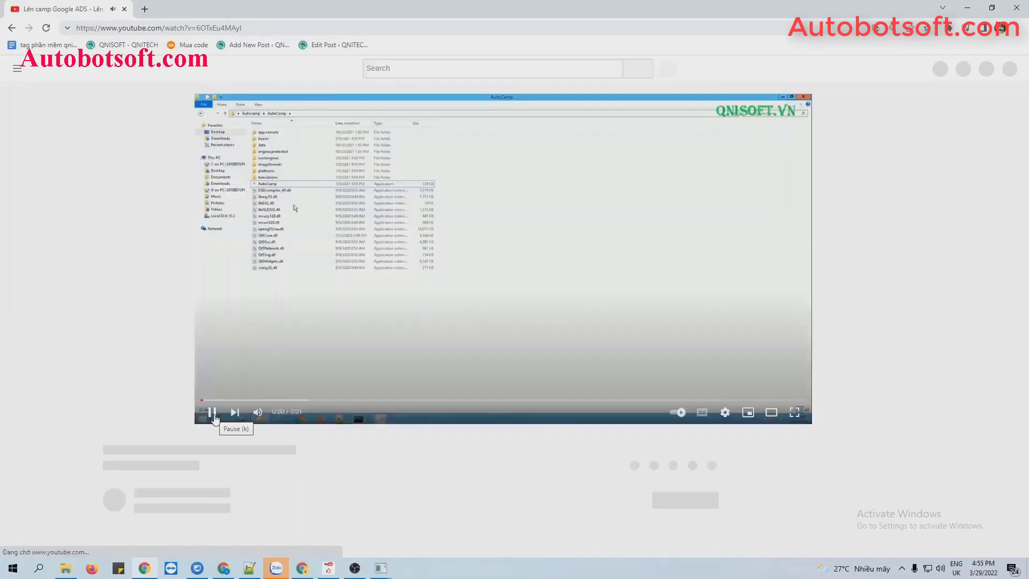
Step: Pause the 'Lên camp Google ADS' video at about 0:02
{"action": "left_click", "coordinate": [214, 417]}
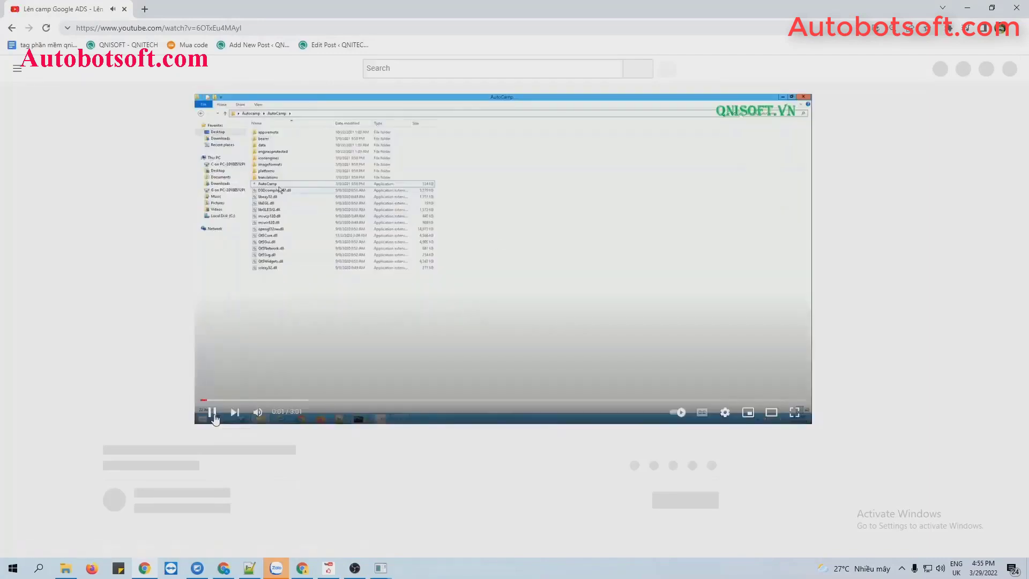